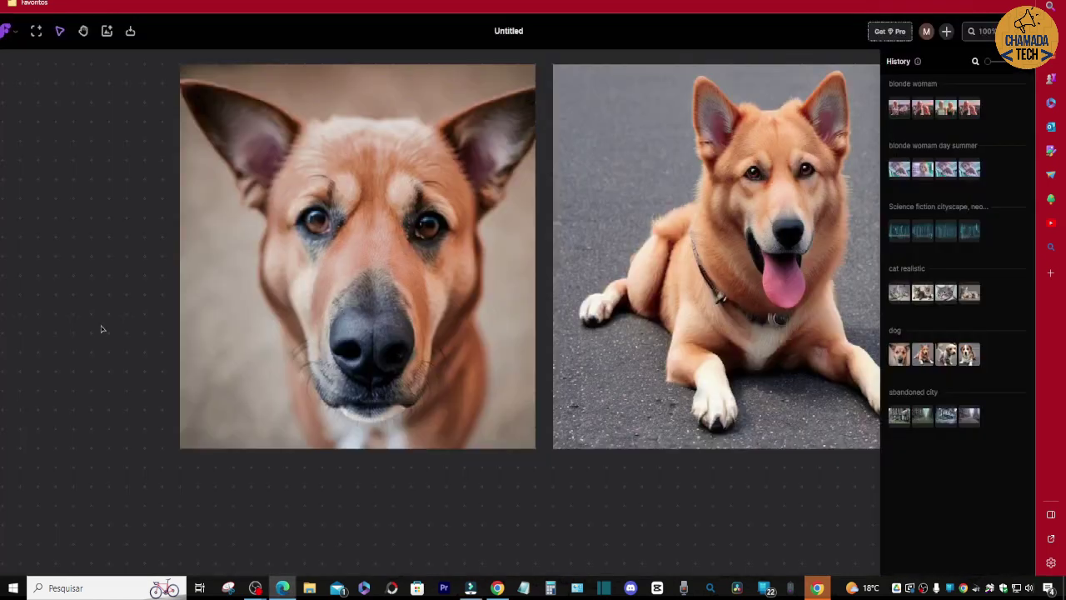
Step: Add the third and fourth dog images and all four abandoned city images from the history to the canvas
click(946, 355)
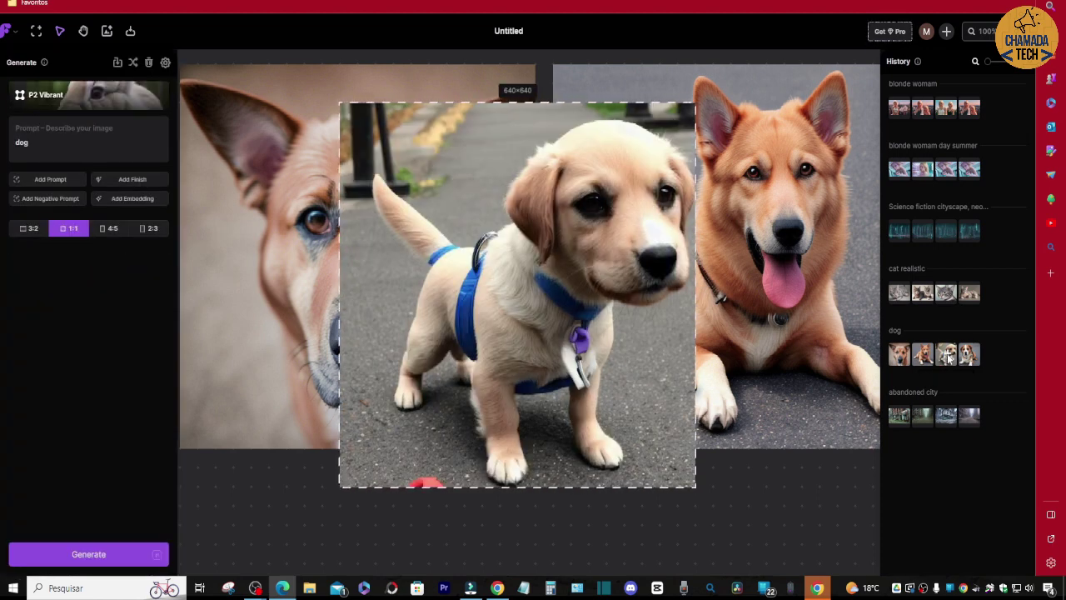
click(969, 355)
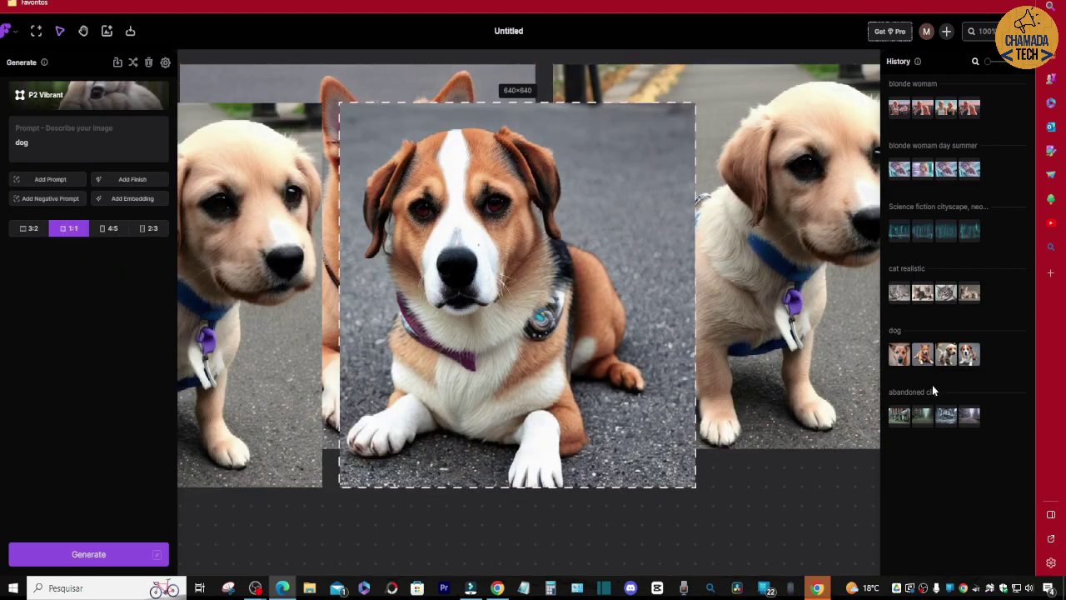
click(899, 417)
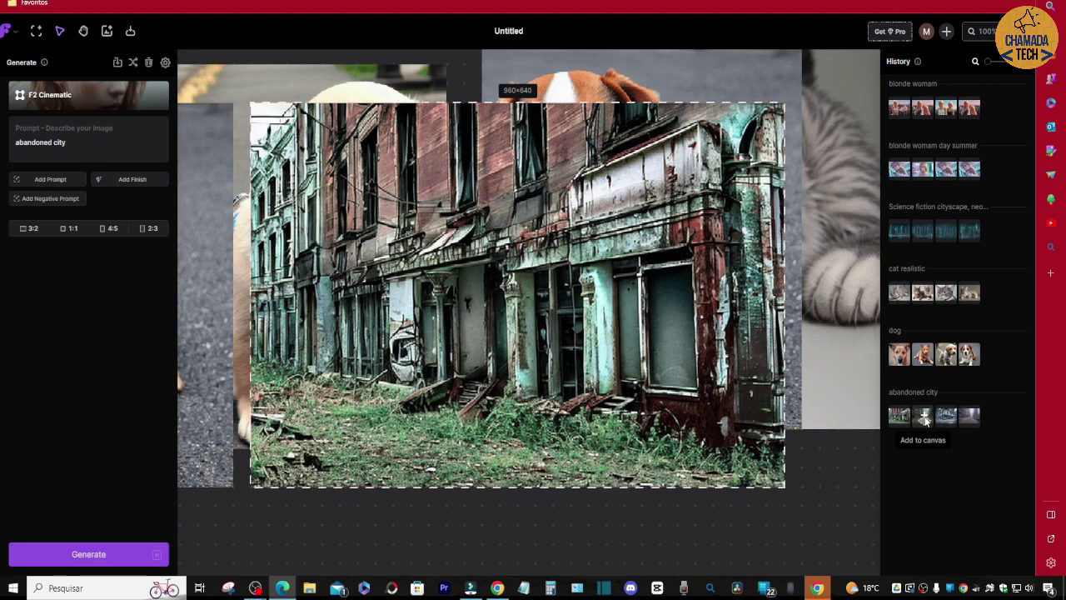
click(925, 418)
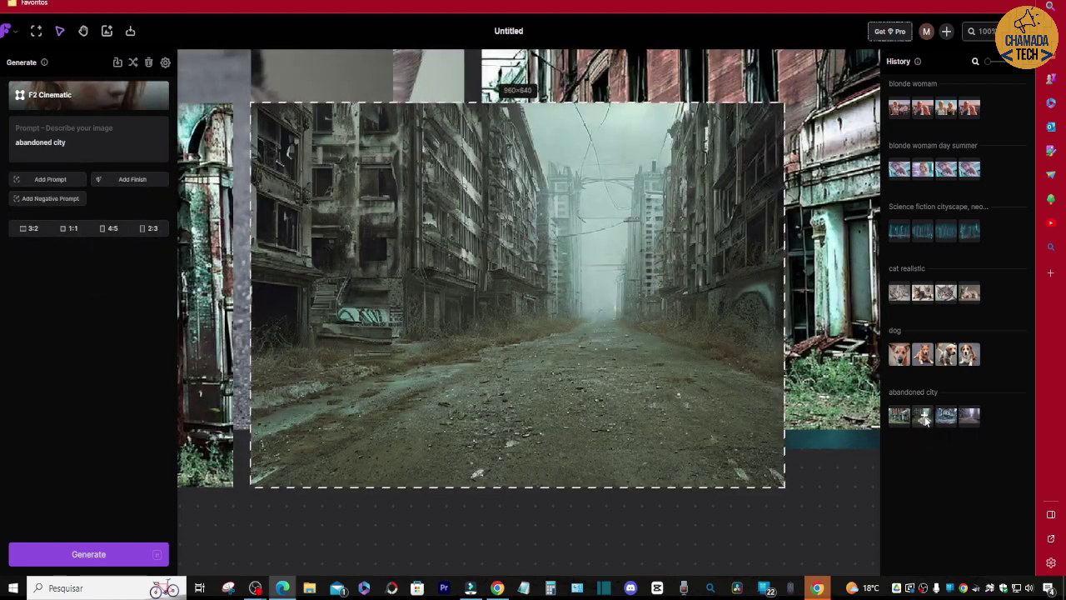
click(946, 418)
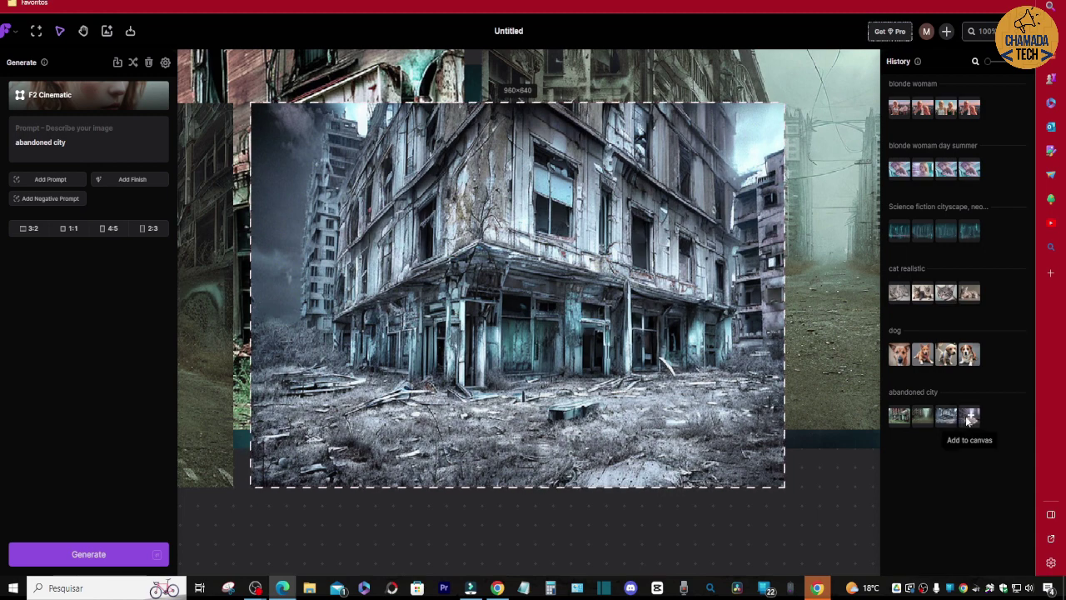
click(968, 416)
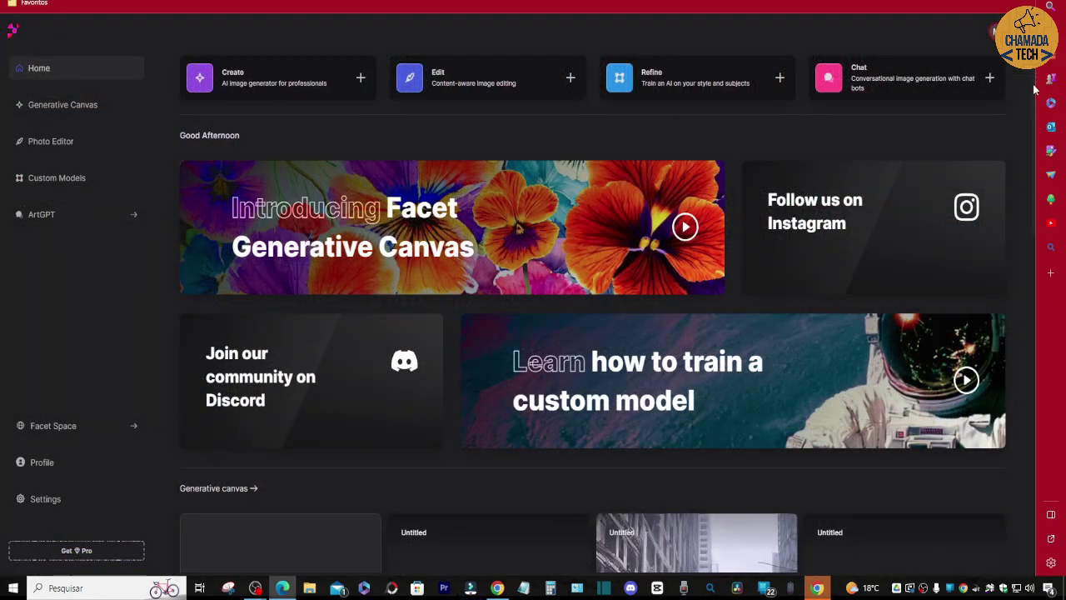
Step: Create a new generative canvas file from the Facet home page
drag(1036, 89, 1036, 230)
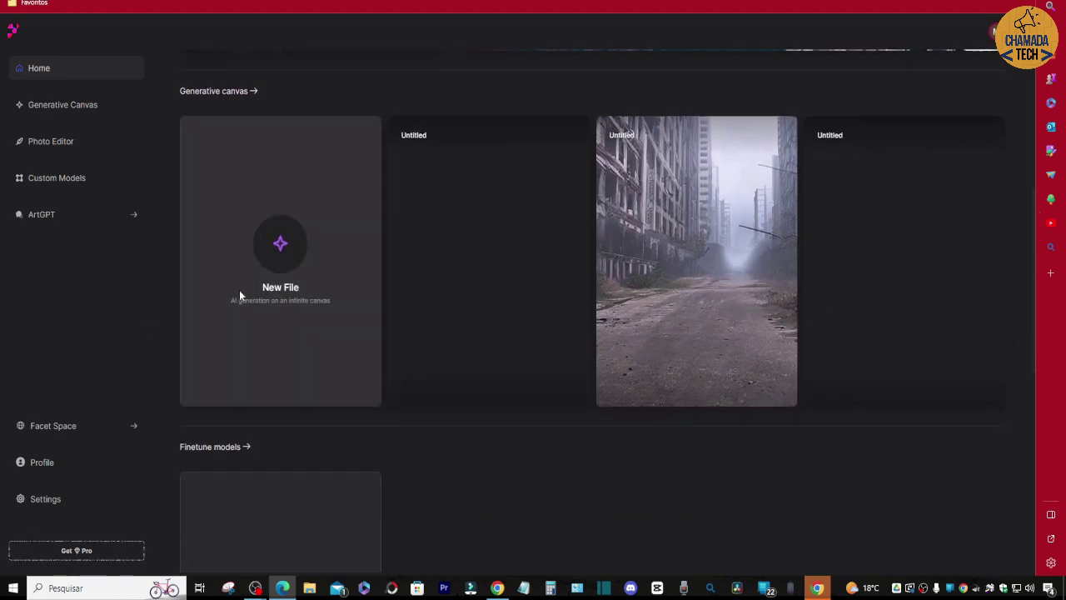
click(279, 246)
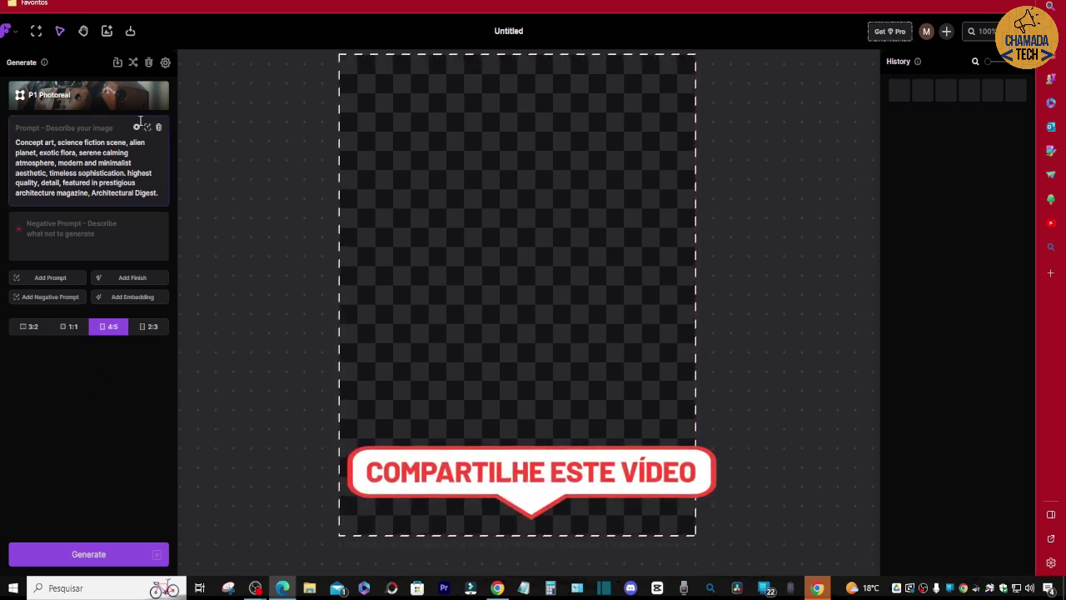
Step: Review the generation settings for clarity, steps, count, texture and seed, then return to the empty image frame
click(166, 67)
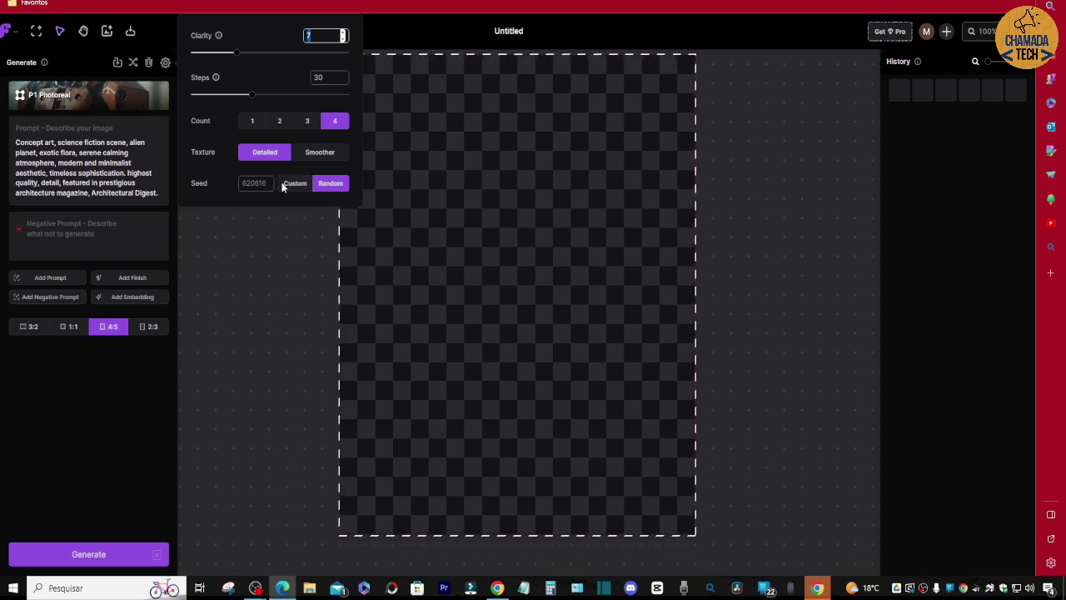
click(254, 224)
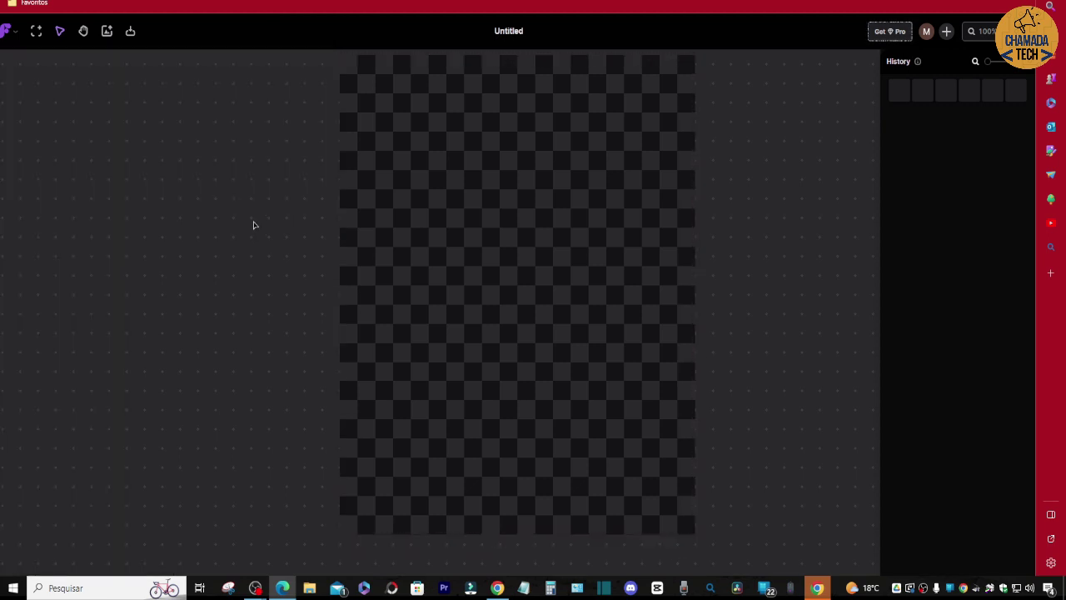
click(419, 243)
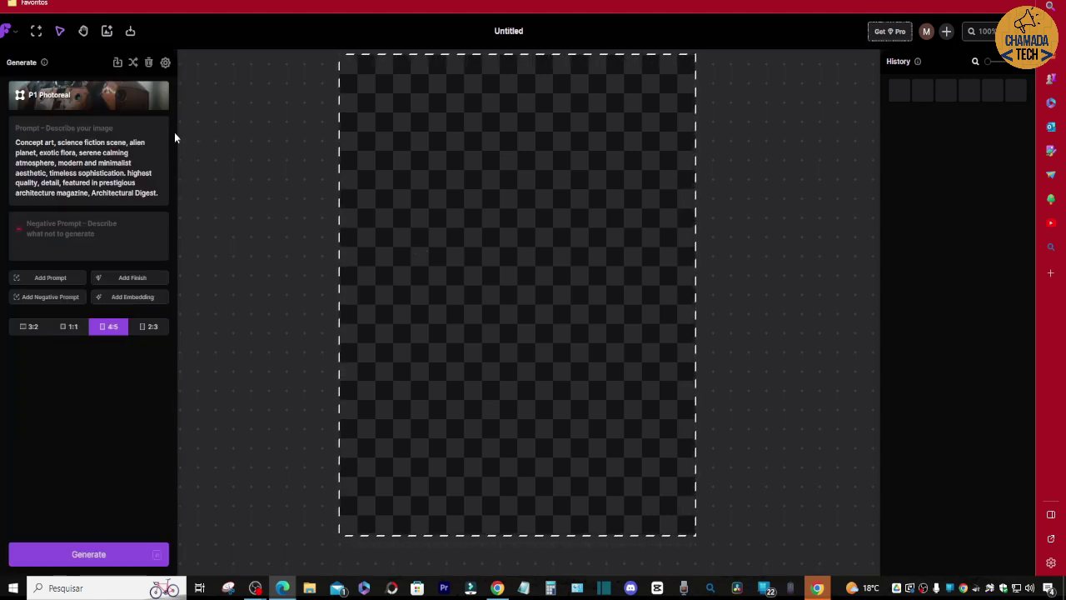
Step: Delete the prefilled science fiction prompt and the empty negative prompt from the generation settings
mouse_move(159, 129)
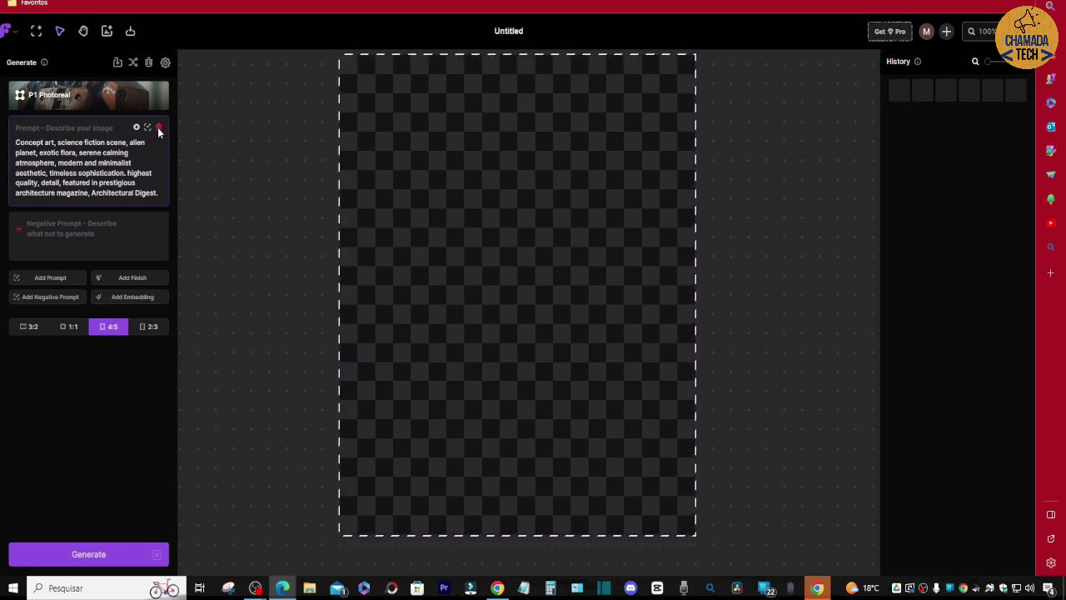
click(159, 128)
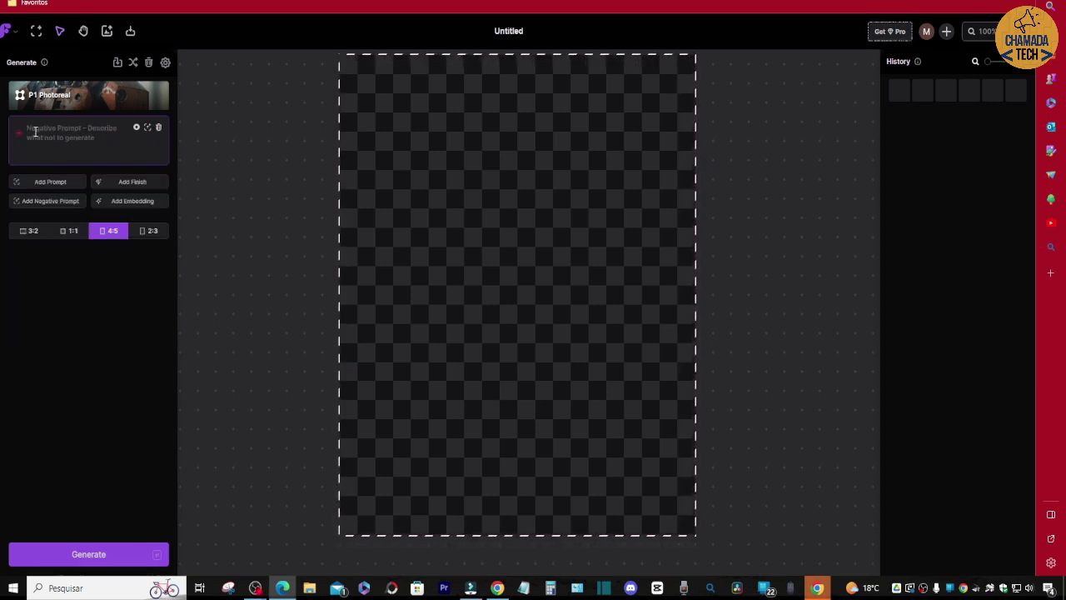
click(35, 131)
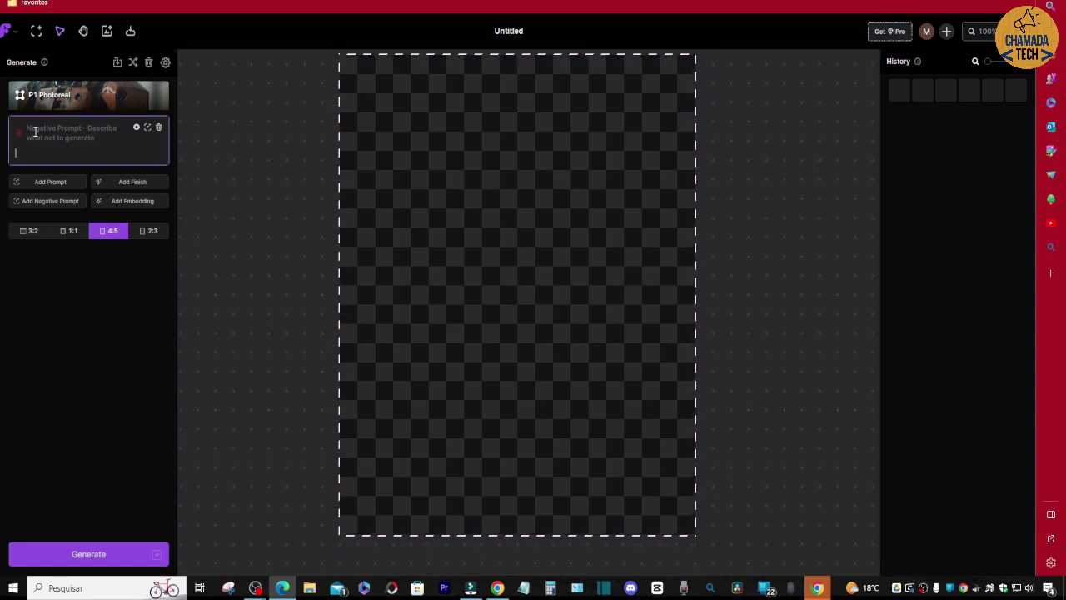
click(158, 128)
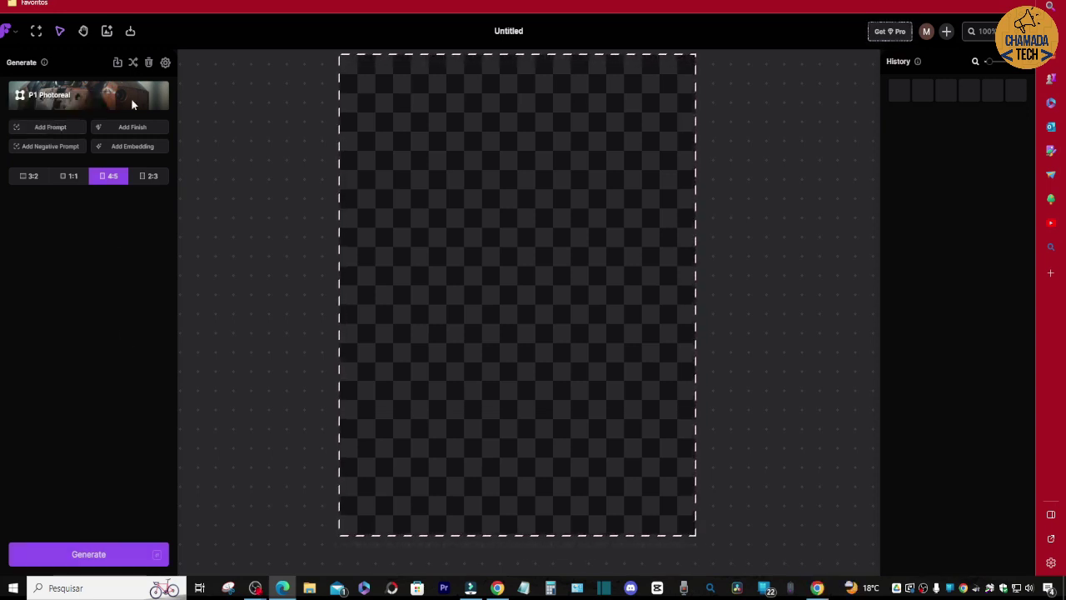
Step: Browse the available image generation models by category, including the community models
click(76, 97)
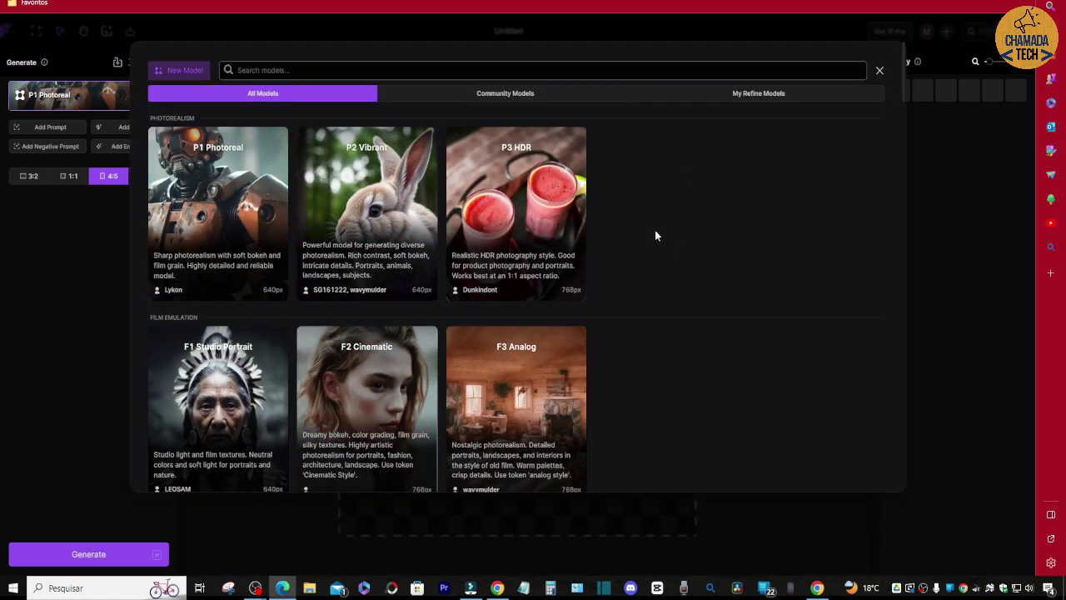
scroll(644, 234, down, 3)
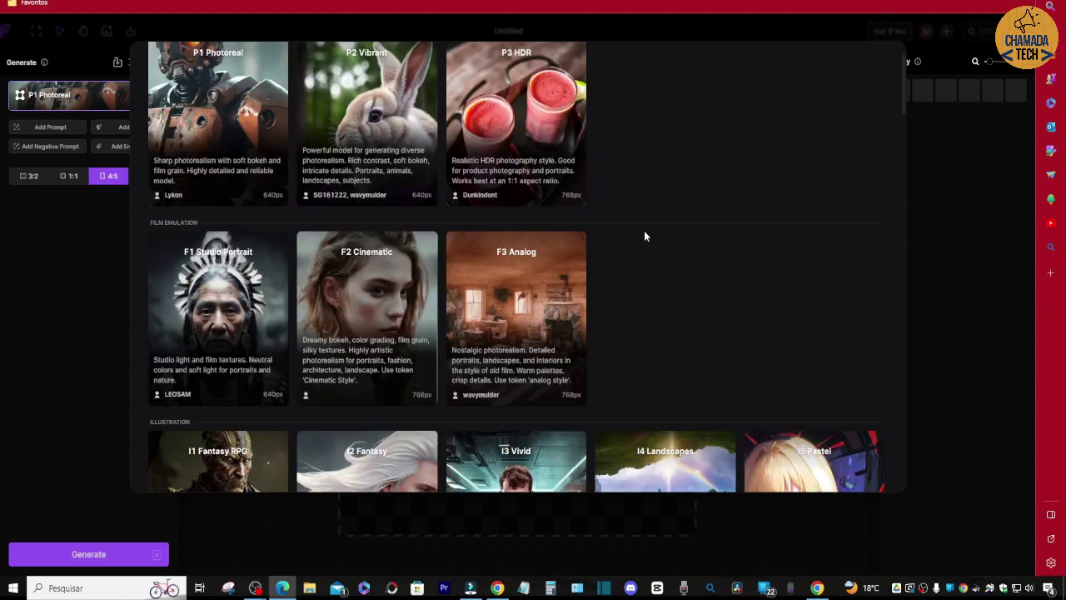
scroll(644, 236, down, 2)
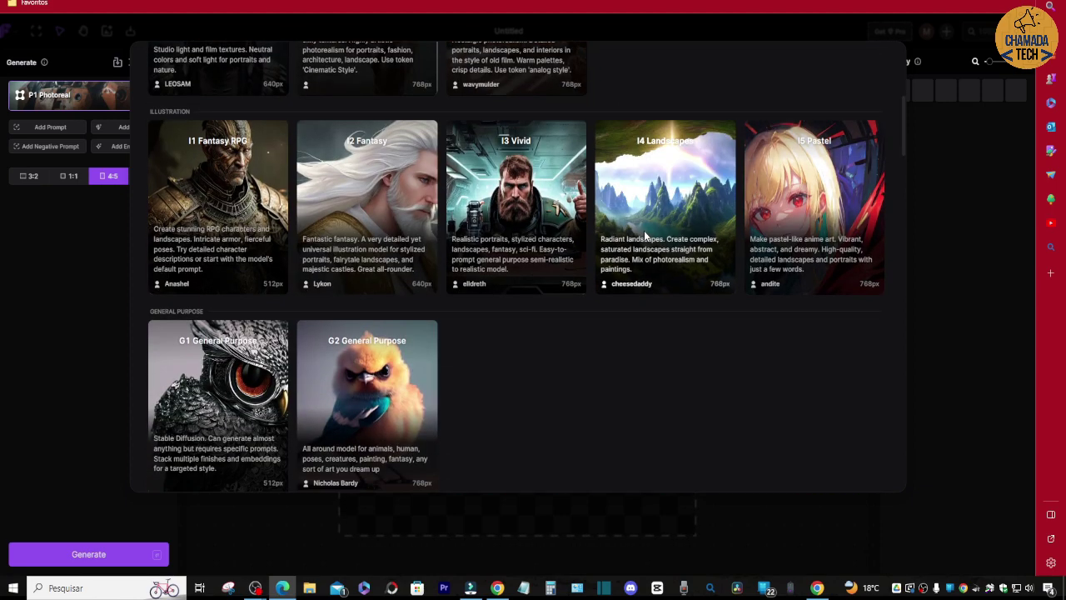
scroll(644, 236, down, 3)
scroll(644, 235, down, 2)
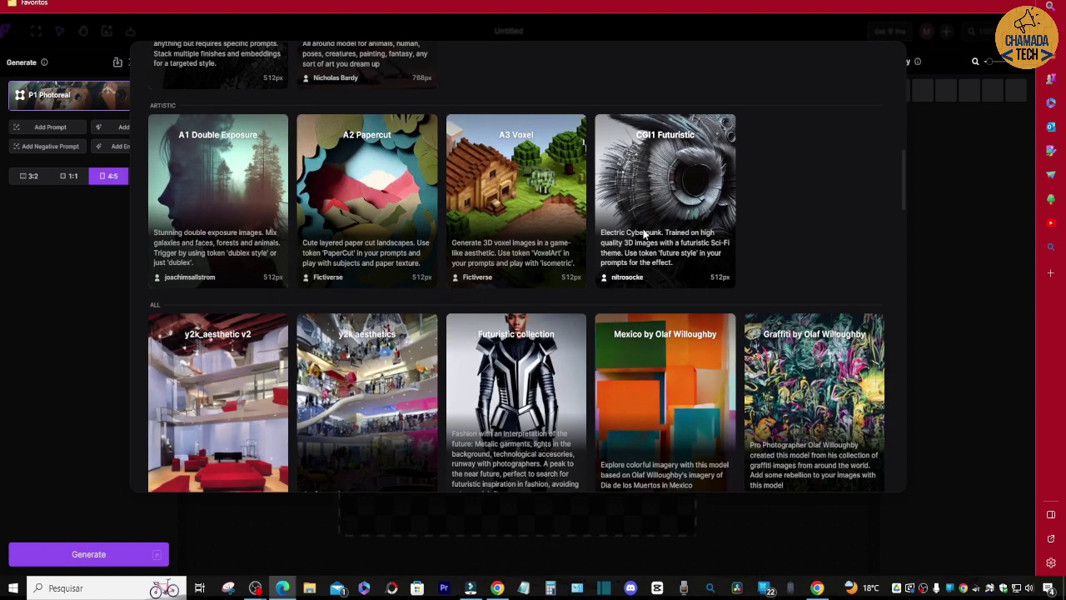
scroll(644, 234, down, 2)
scroll(642, 234, down, 5)
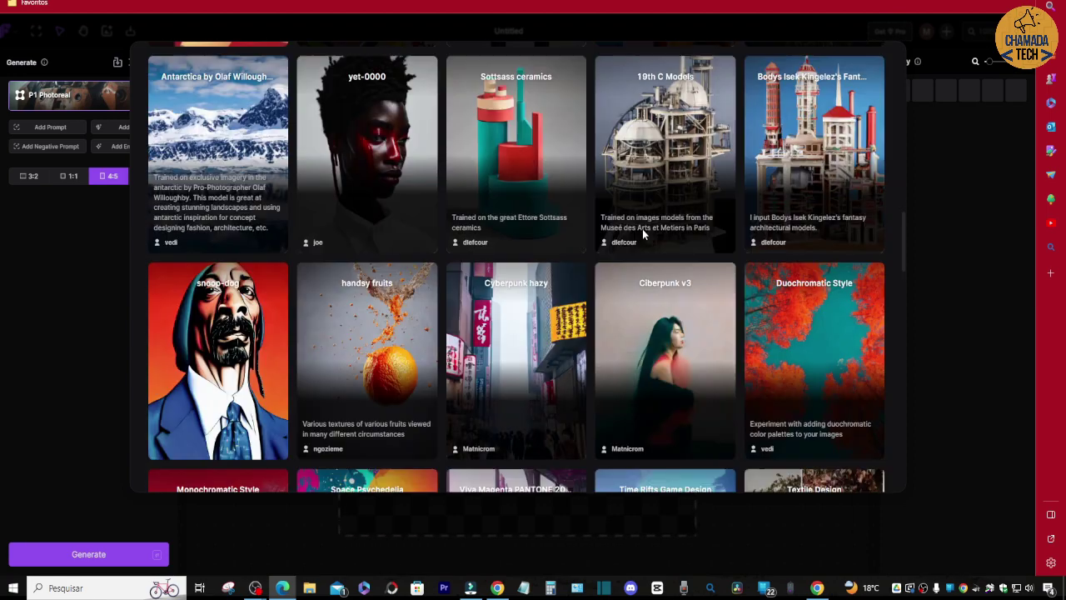
scroll(643, 235, down, 7)
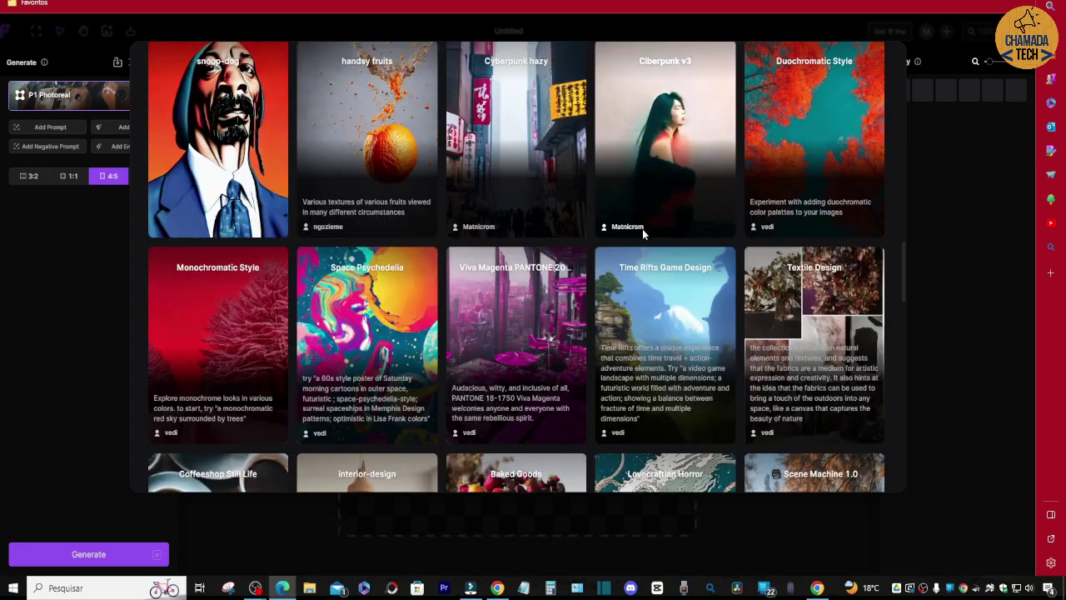
scroll(675, 249, down, 2)
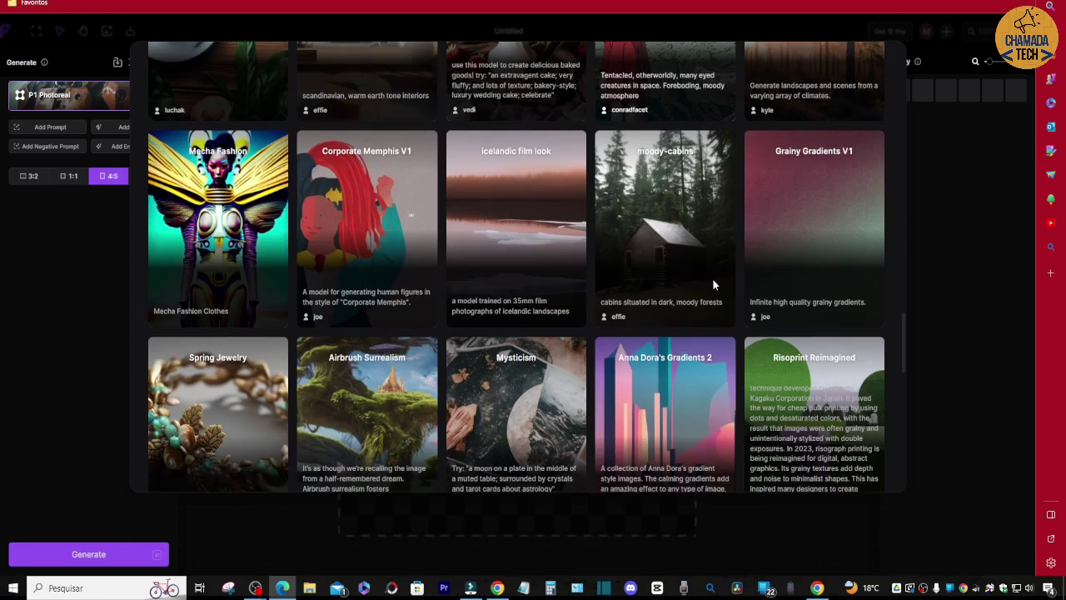
drag(902, 325, 906, 47)
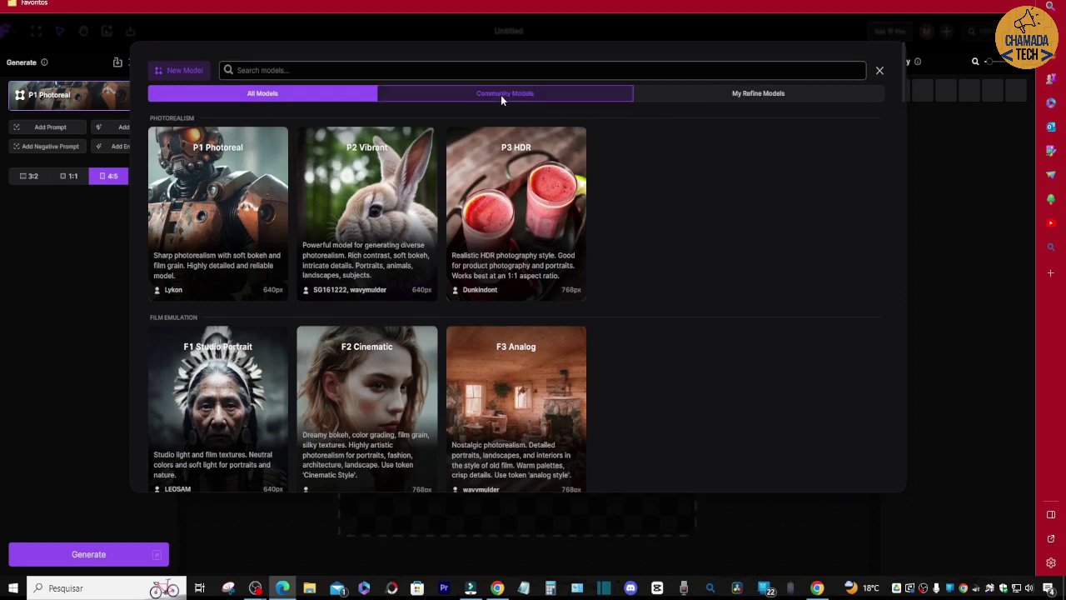
click(502, 96)
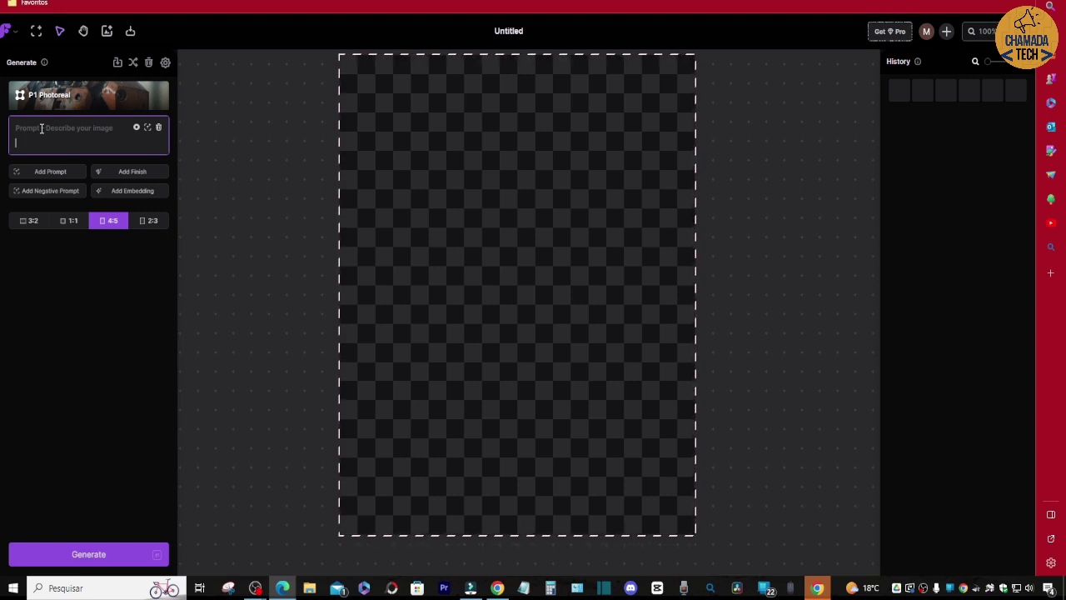
Step: Generate images from the prompt "city futuristic" and add the second, third and fourth results to the canvas
text(city futuristic)
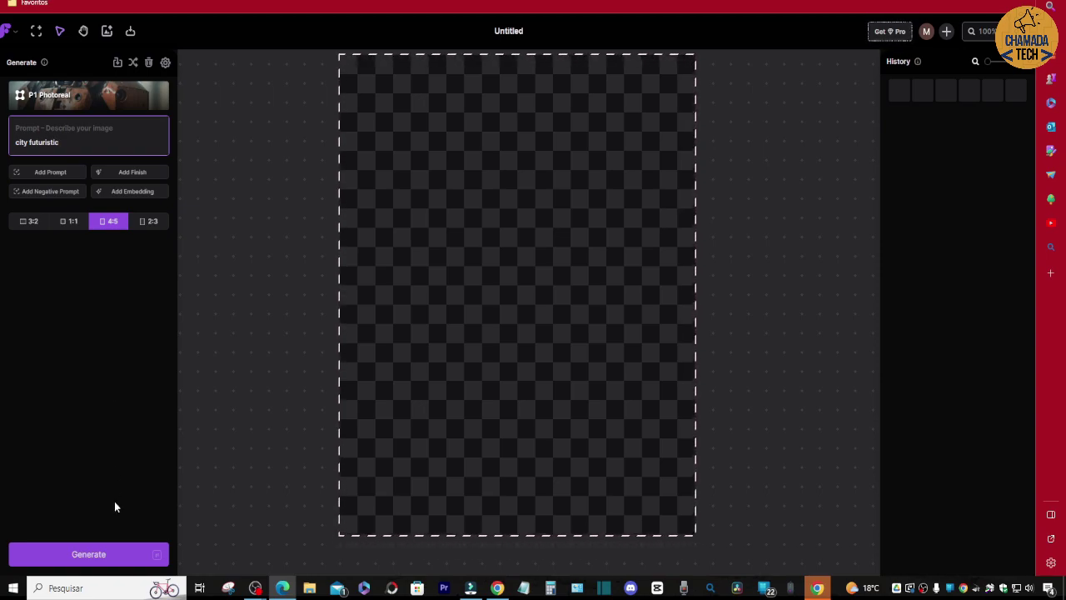
click(93, 555)
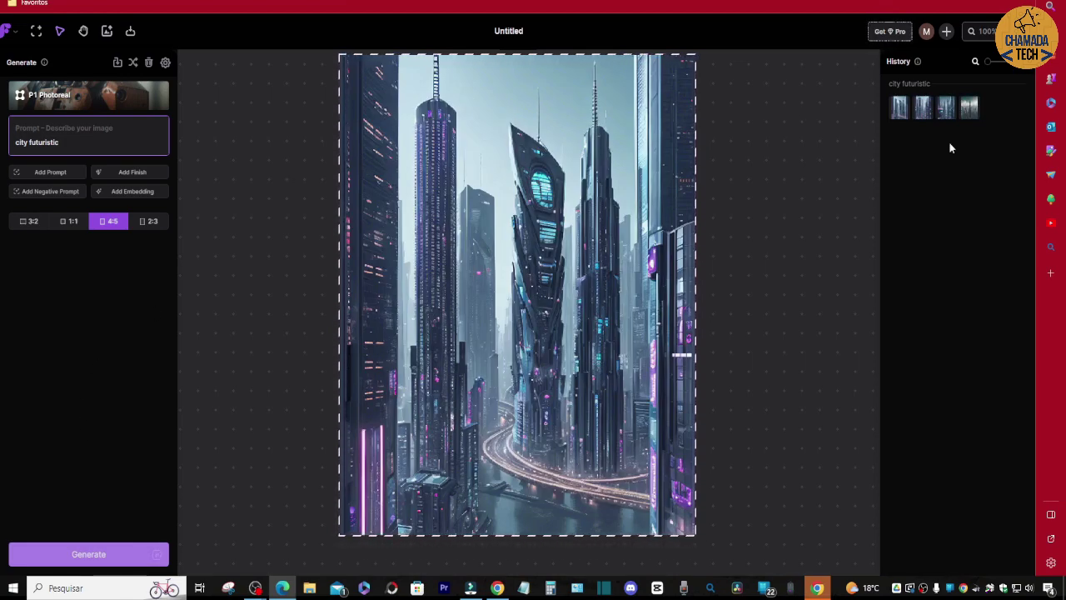
click(923, 108)
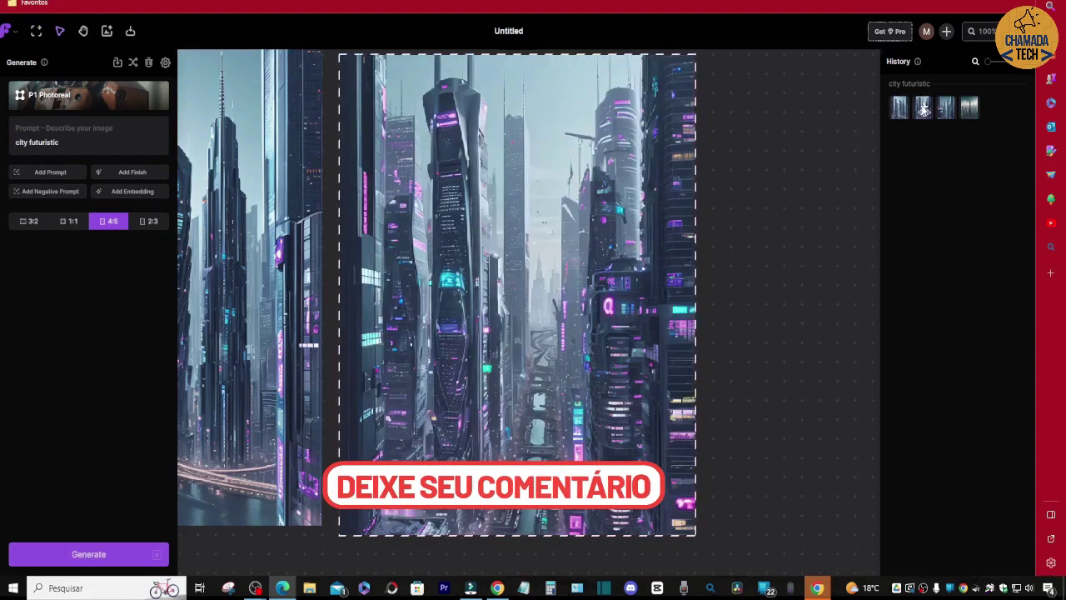
click(946, 108)
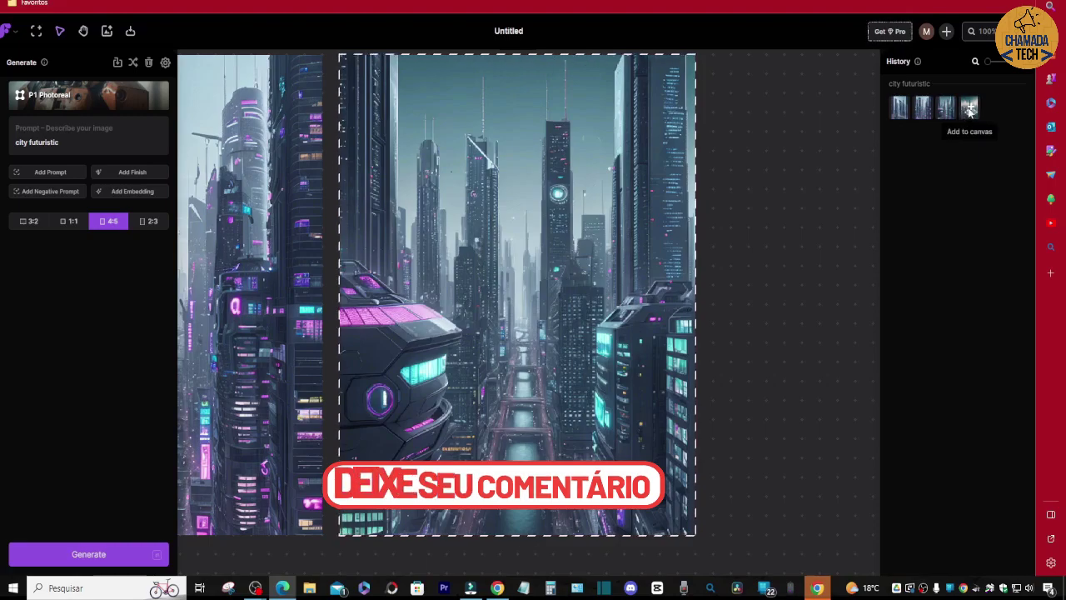
click(968, 109)
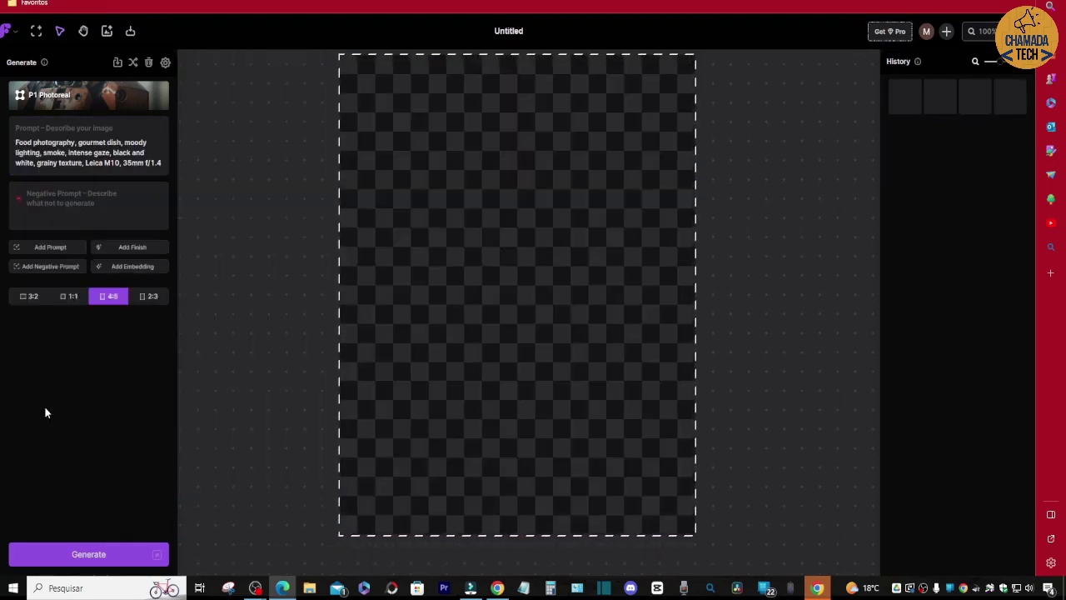
Step: Replace the food photography prompt with "ferrari red", set the aspect ratio to 3:2, and generate the images
mouse_move(122, 138)
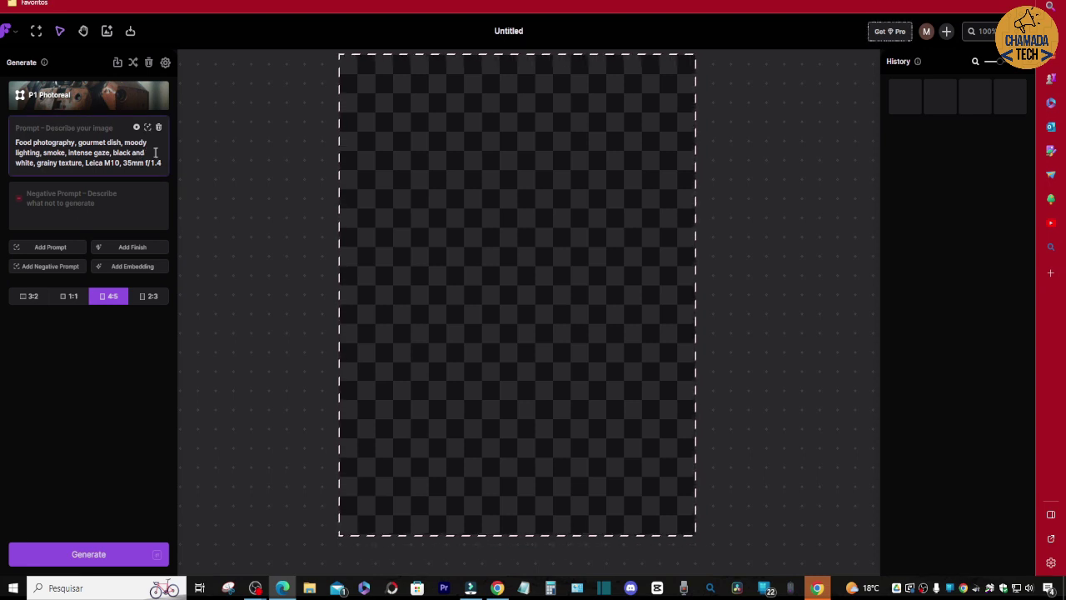
key(ctrl+a)
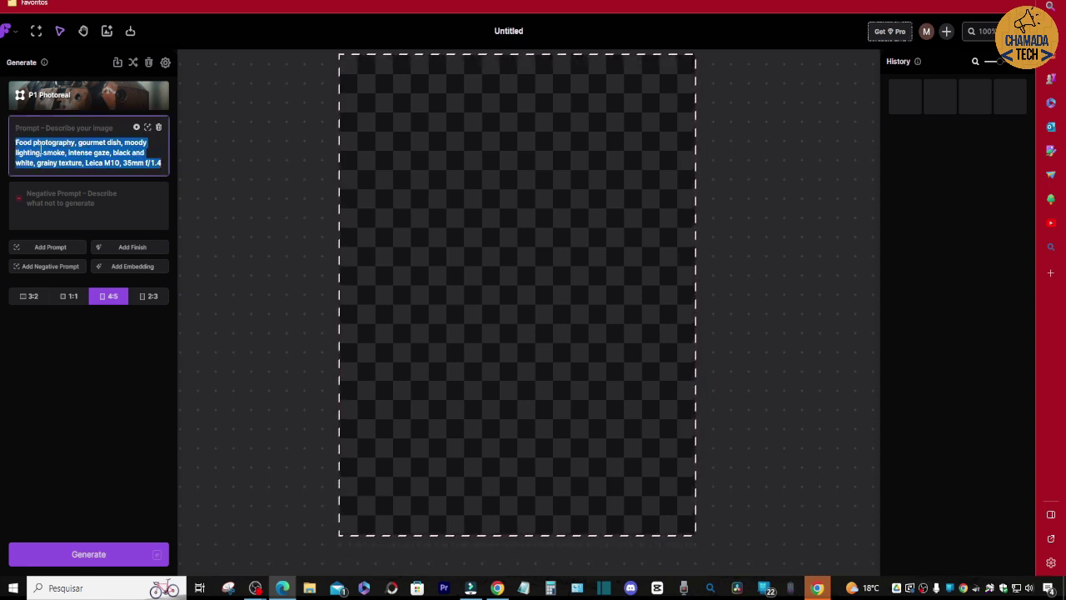
key(BackSpace)
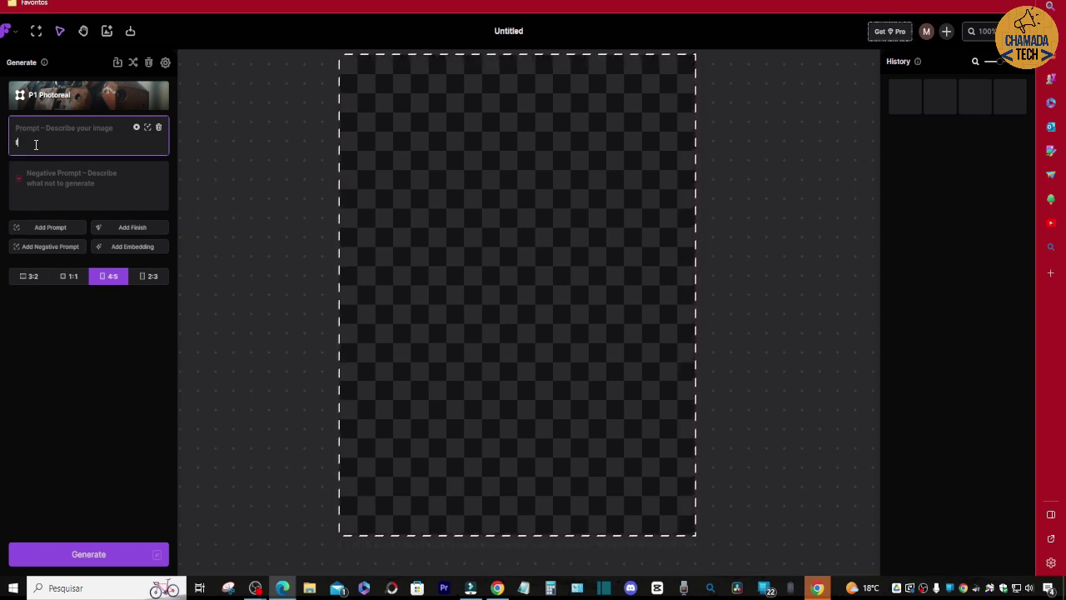
text(ferrari red)
click(29, 276)
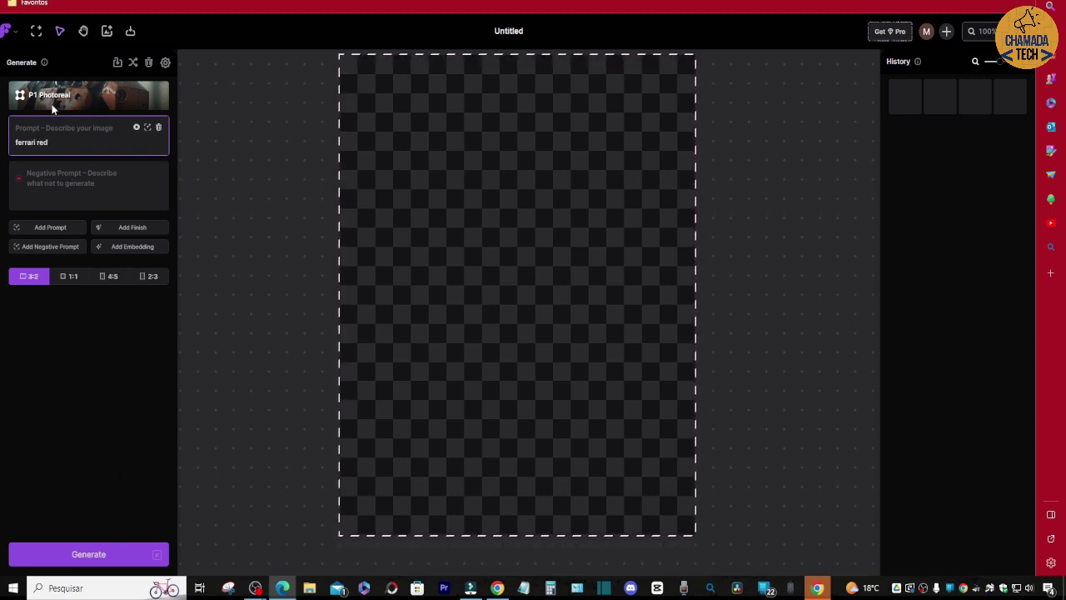
click(94, 552)
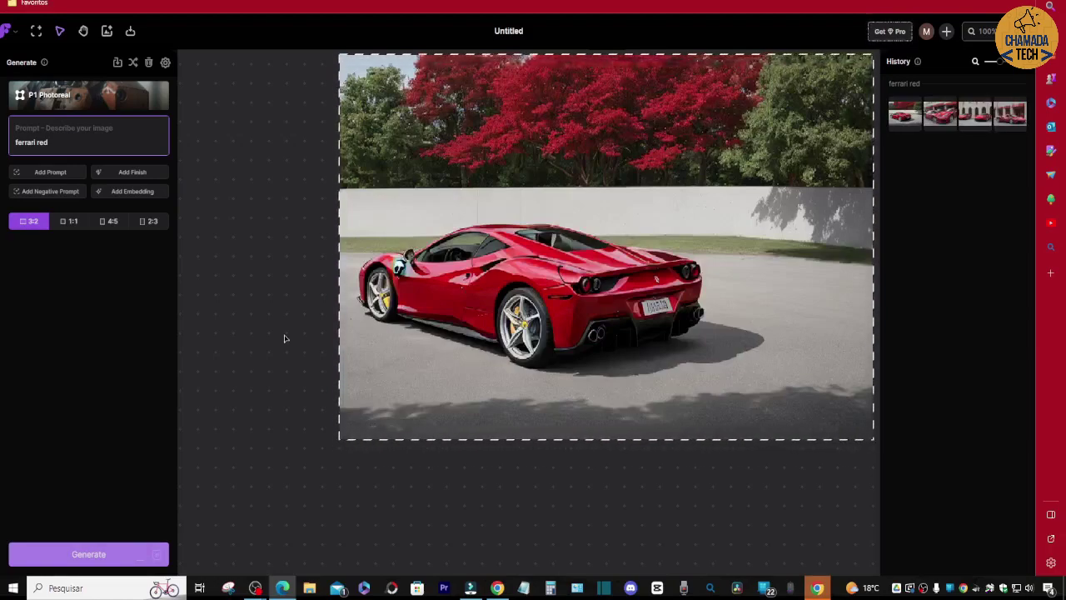
Step: Add the second, third and fourth ferrari red results to the canvas, followed by the second again and the first
click(942, 116)
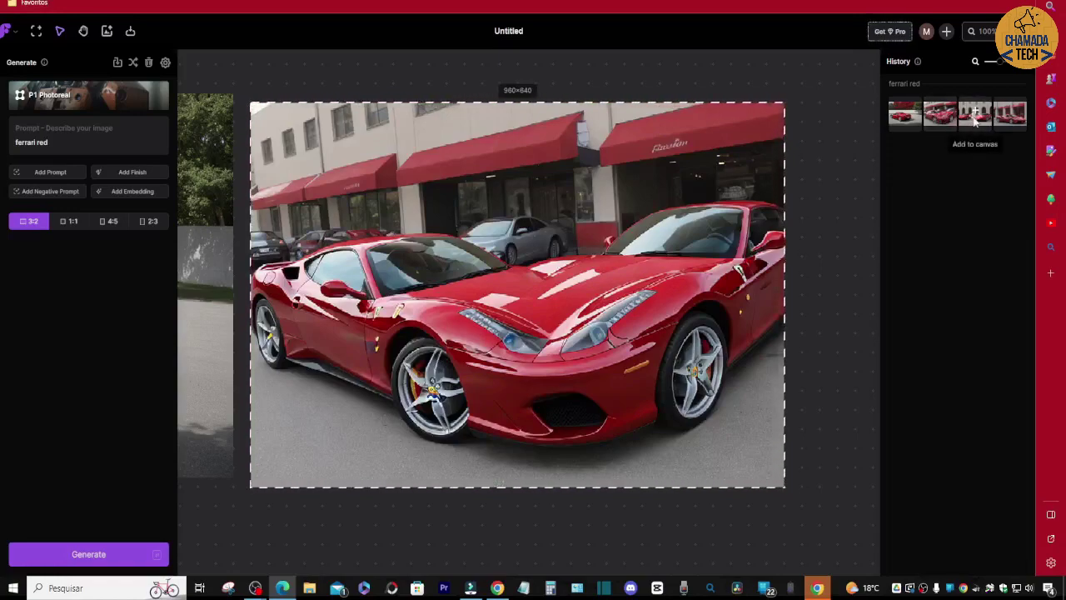
click(976, 117)
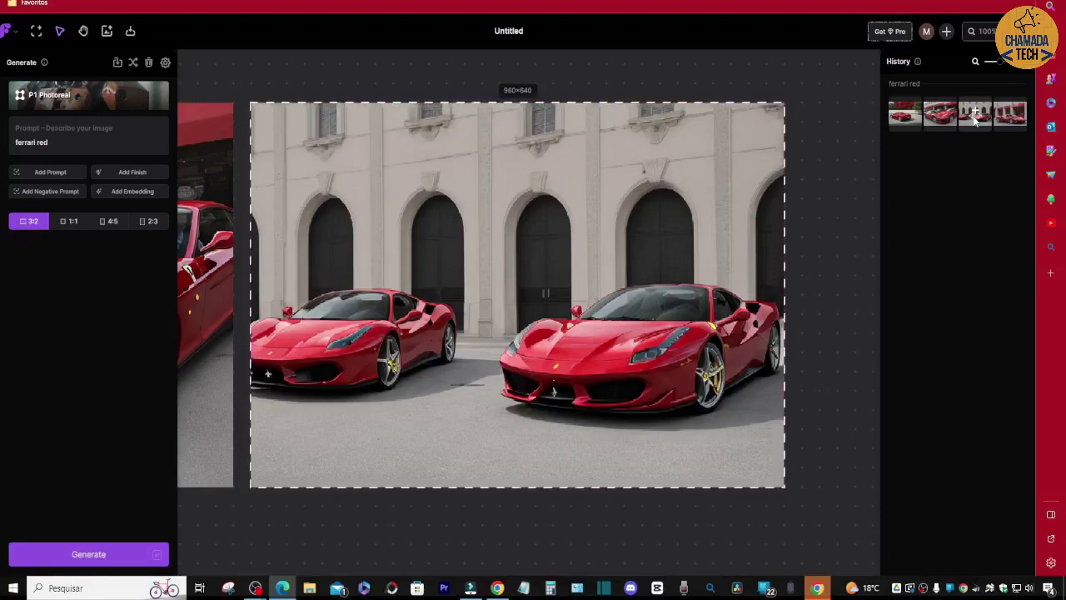
click(1006, 116)
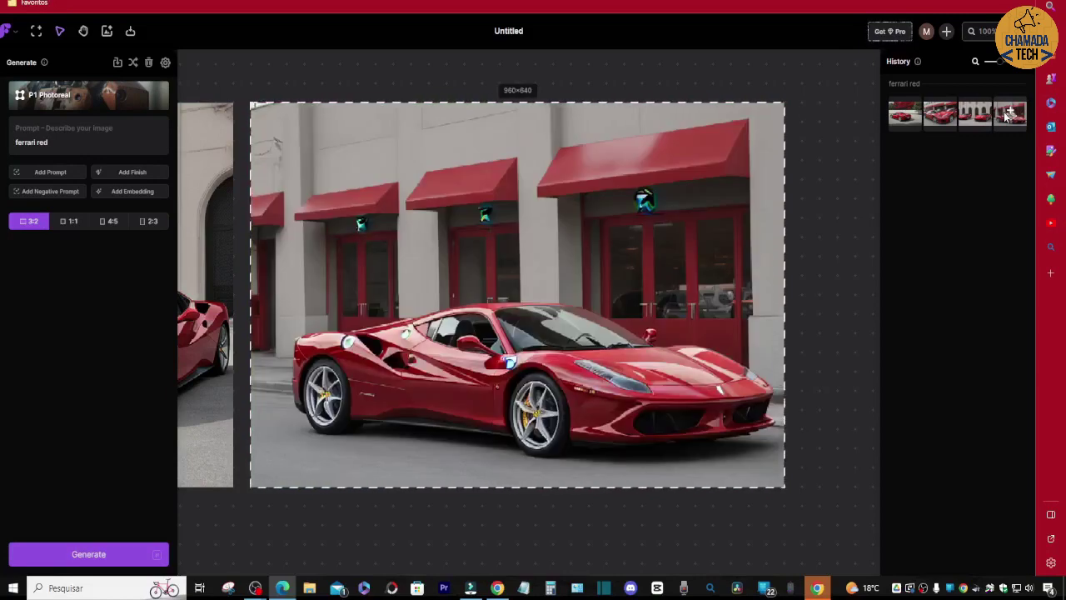
click(943, 117)
click(908, 118)
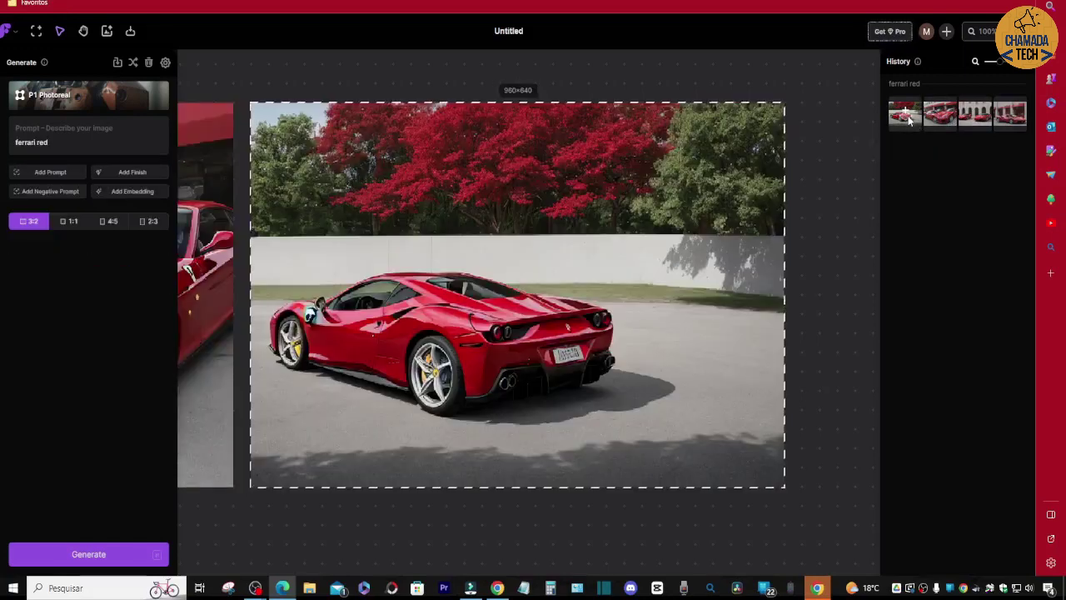